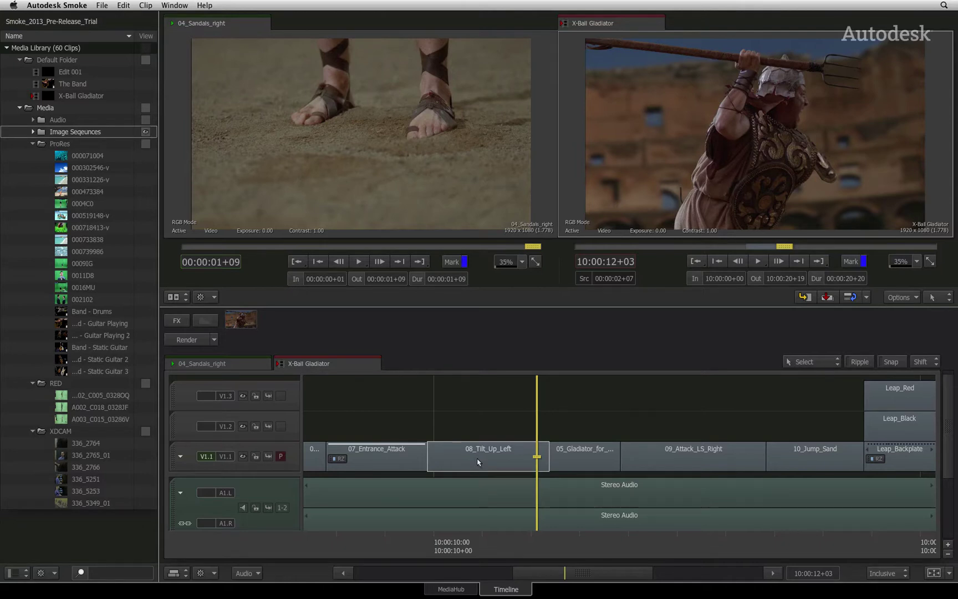
Select the 08_Tilt_Up_Left clip and bring up its Add Effect video effects palette
left_click(478, 462)
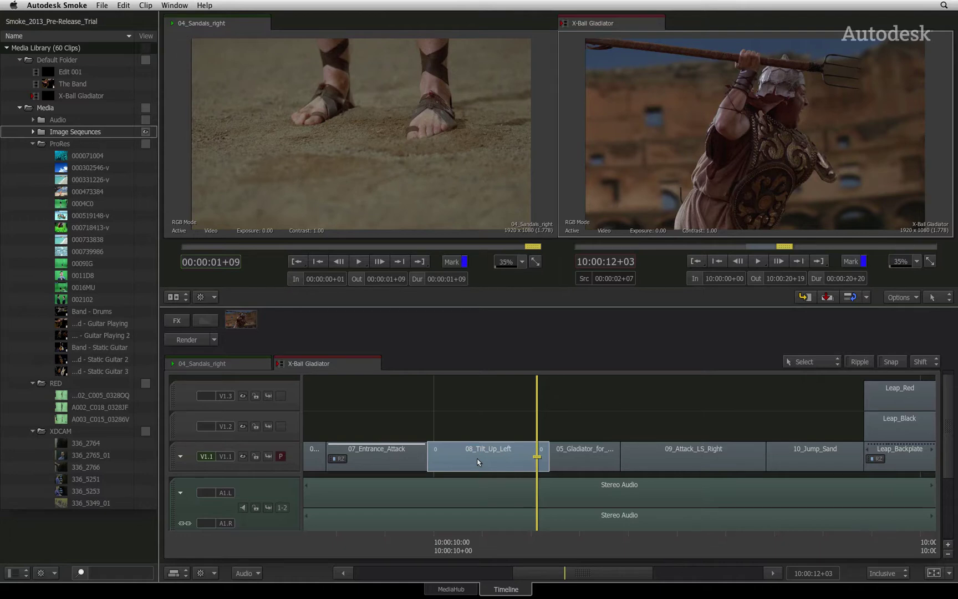
right_click(478, 462)
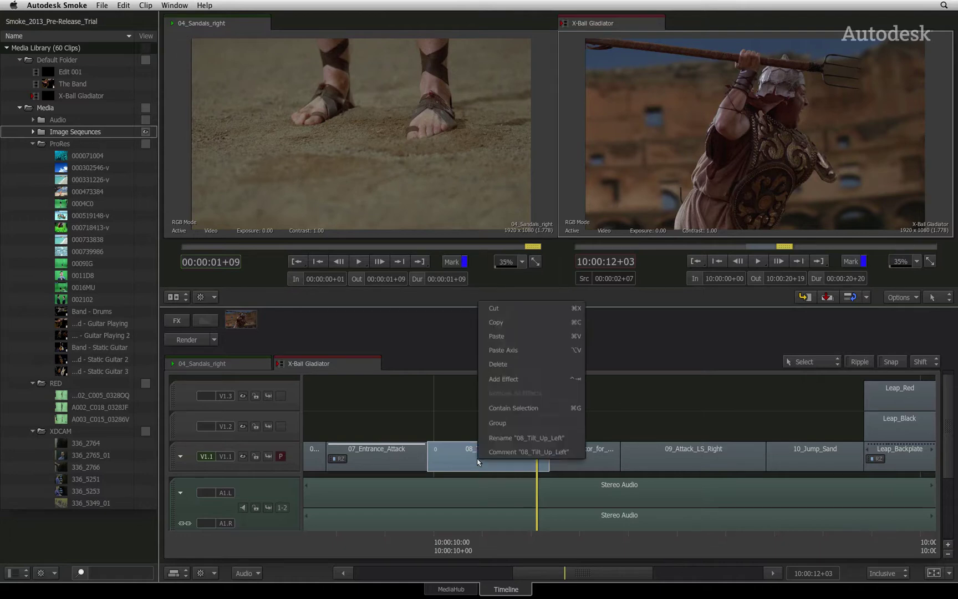
left_click(536, 383)
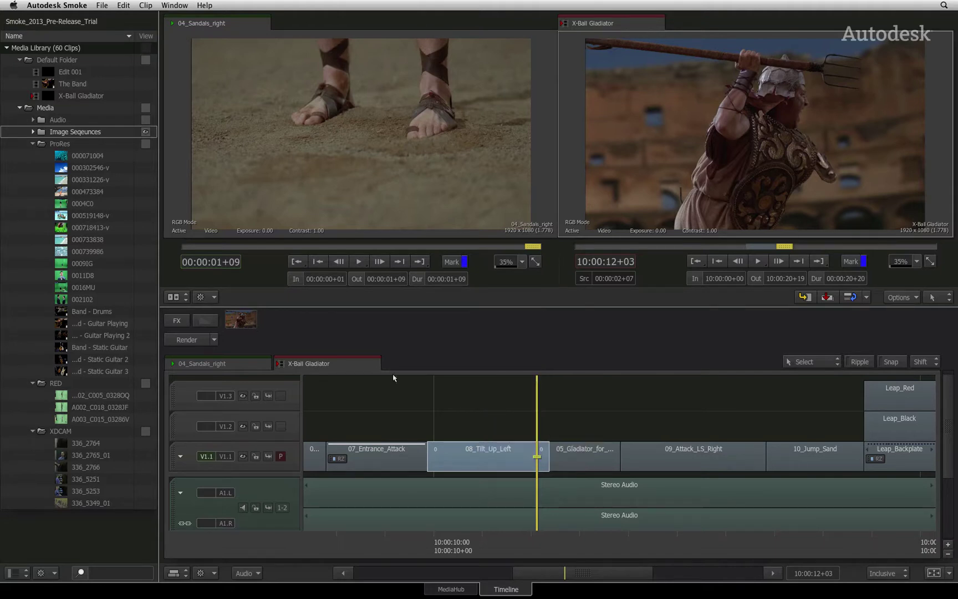
left_click(177, 321)
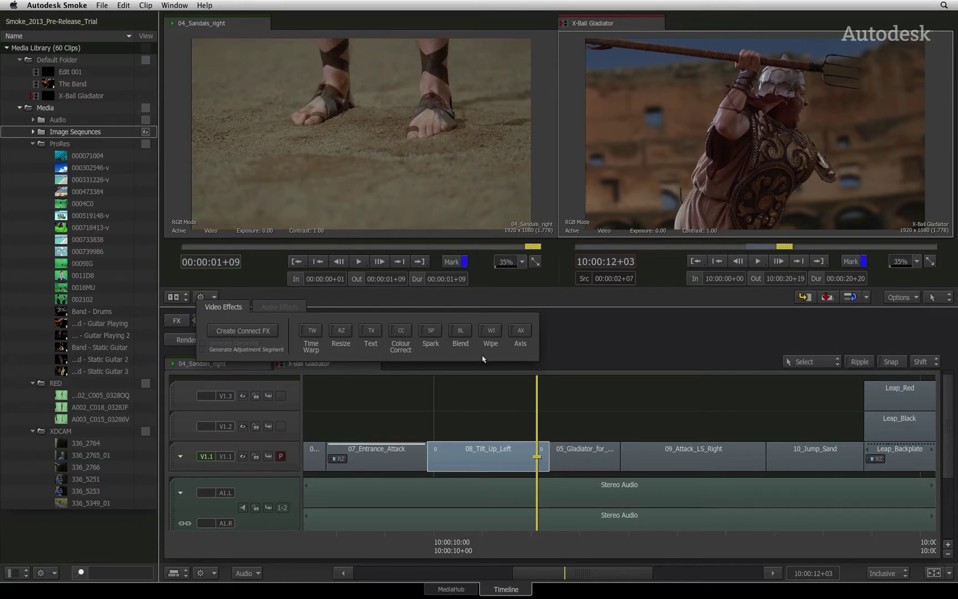
Apply an Axis effect to the clip and scale it down to 54 on X and Y
left_click(521, 331)
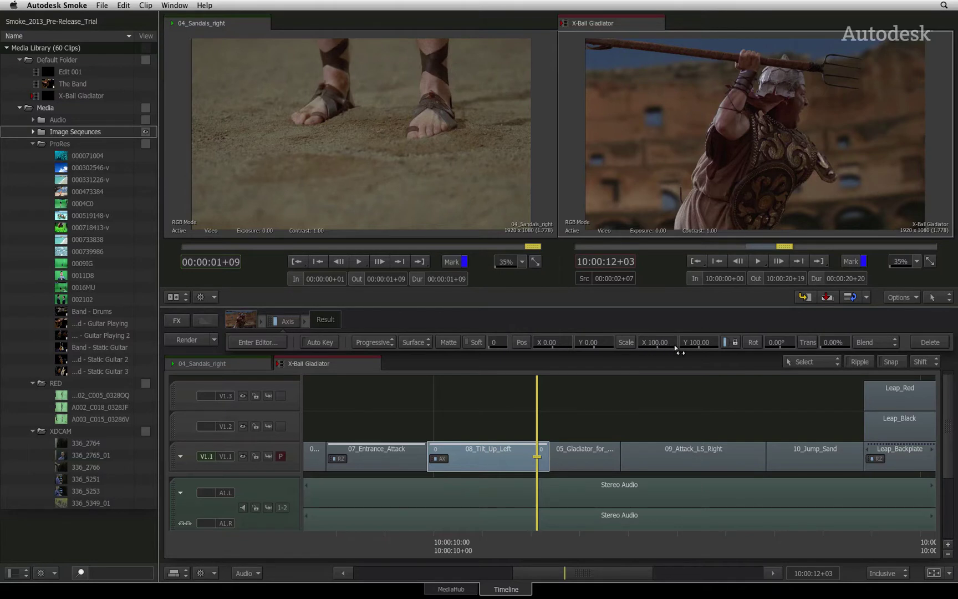
left_click_drag(704, 348, 663, 346)
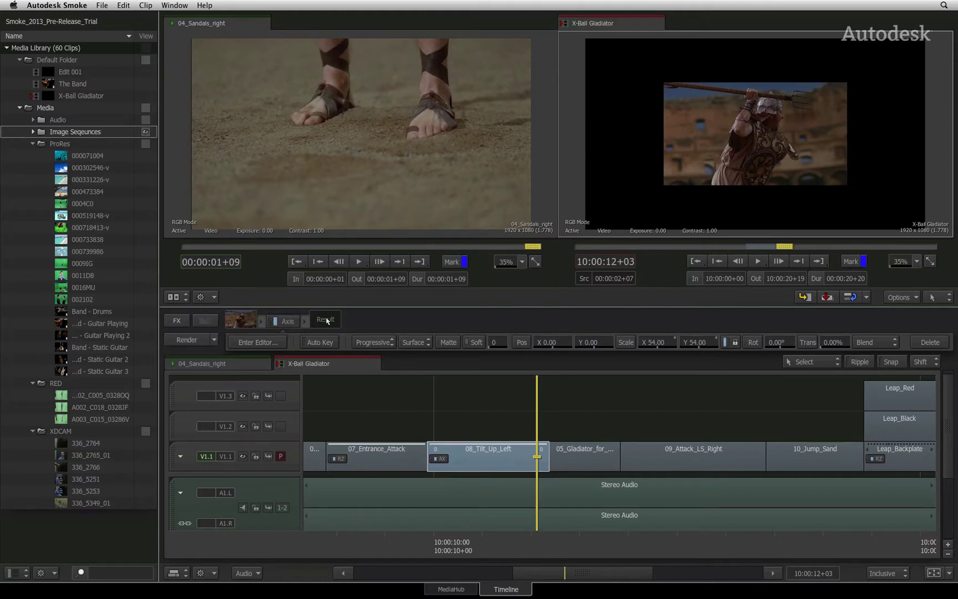
left_click(244, 324)
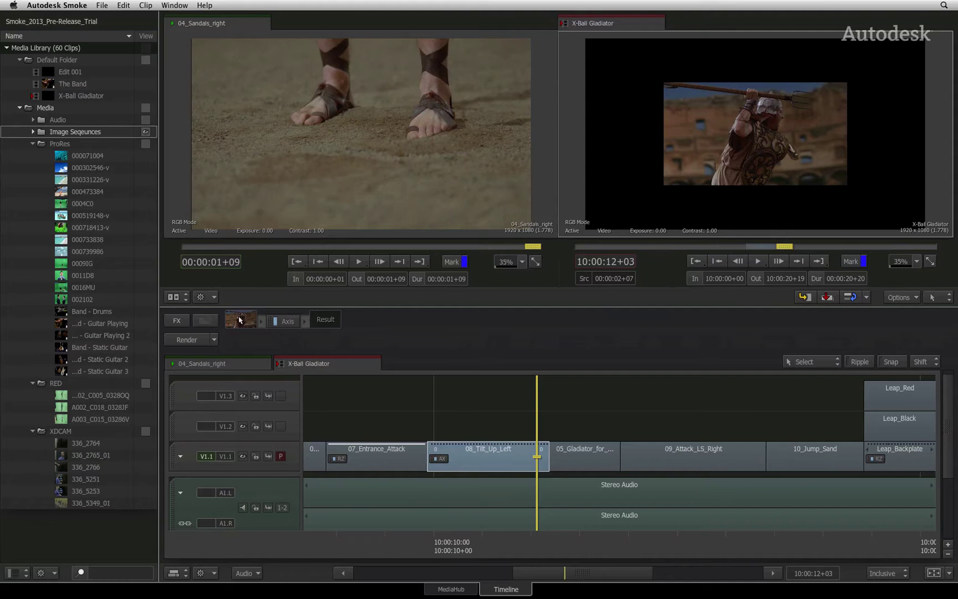
left_click(296, 327)
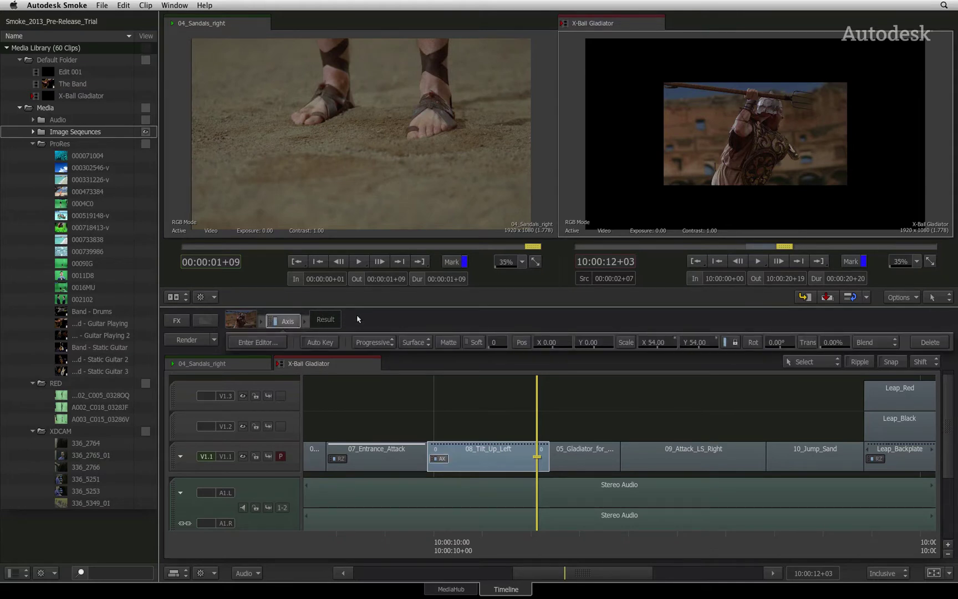
Add a default Colour Correct effect ahead of the Axis effect, then reselect the Axis node
left_click(179, 322)
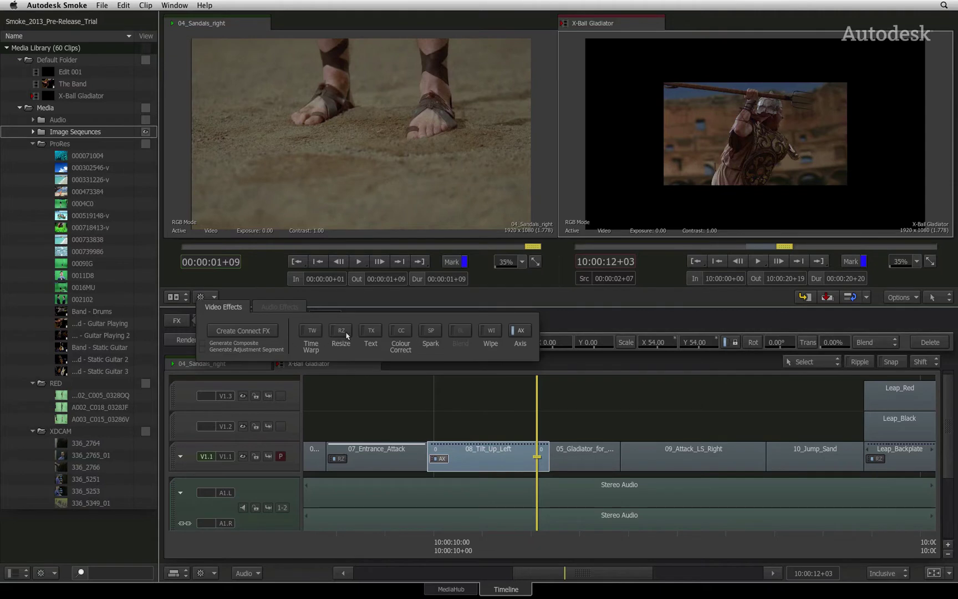
left_click(401, 334)
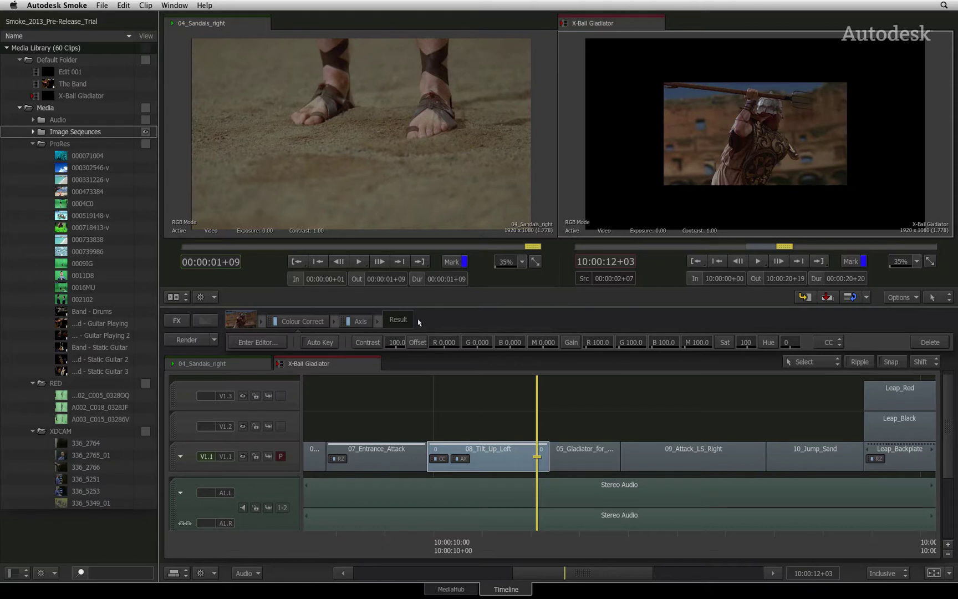
left_click(177, 321)
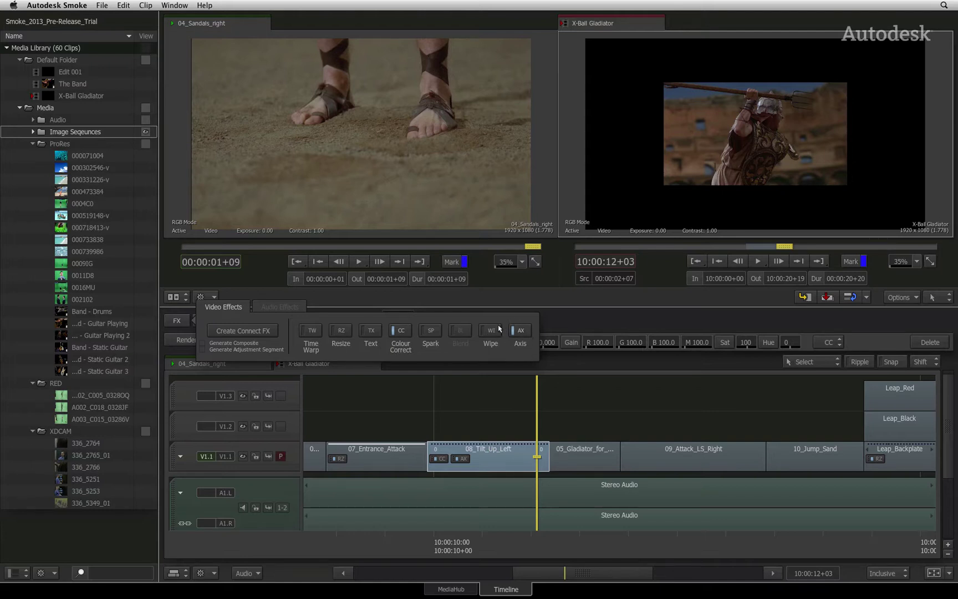
left_click(554, 333)
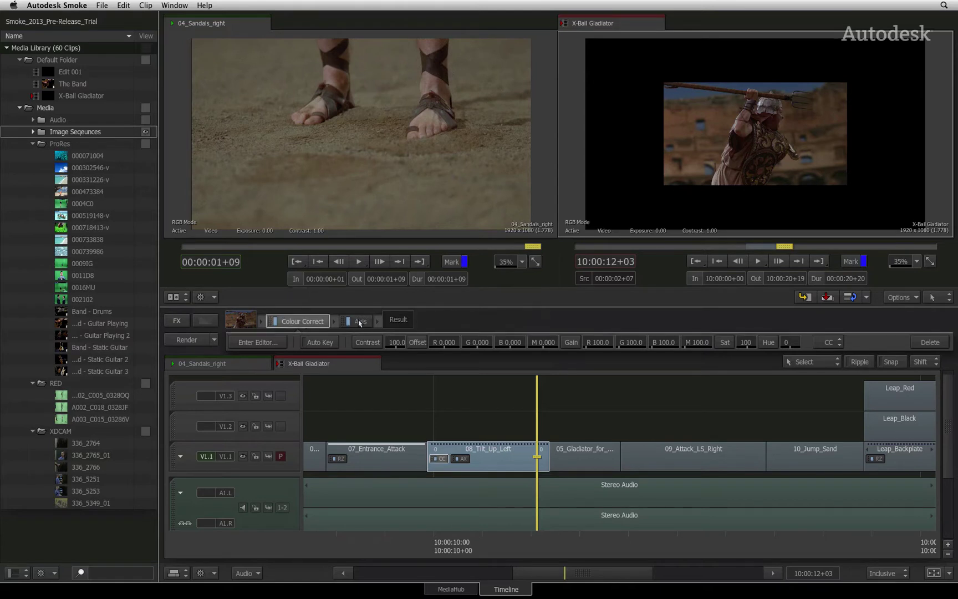
left_click(361, 322)
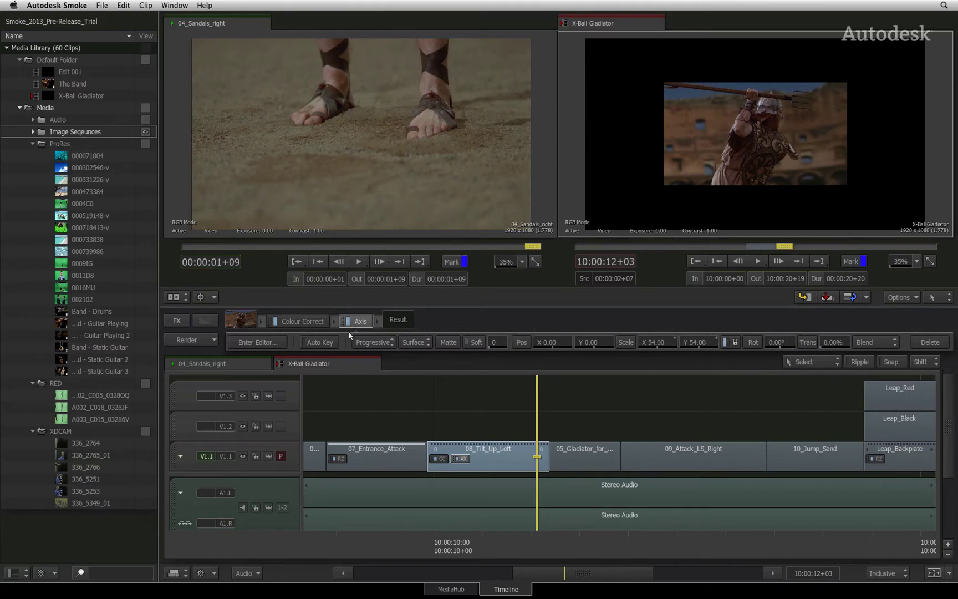
left_click(271, 344)
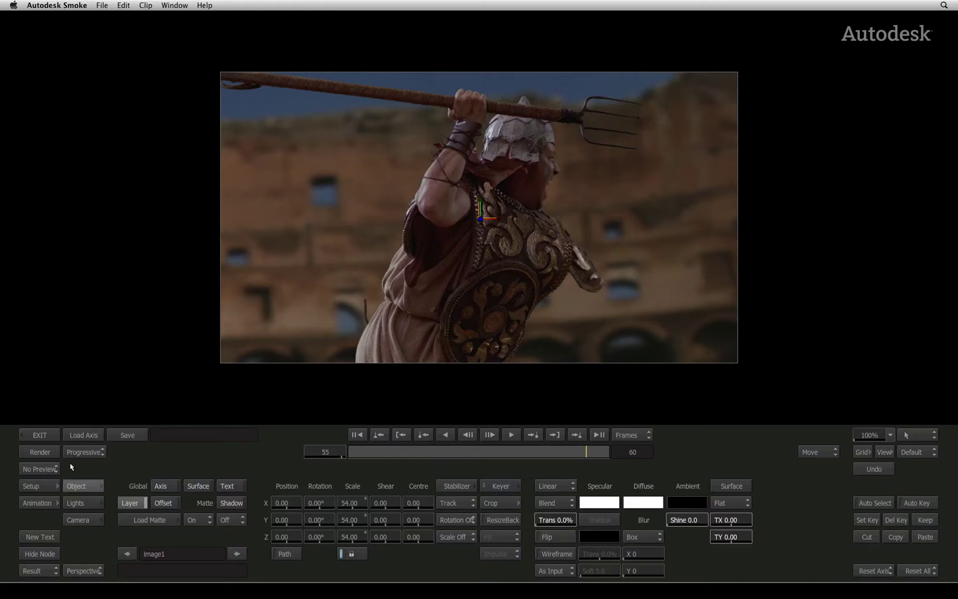
left_click(55, 437)
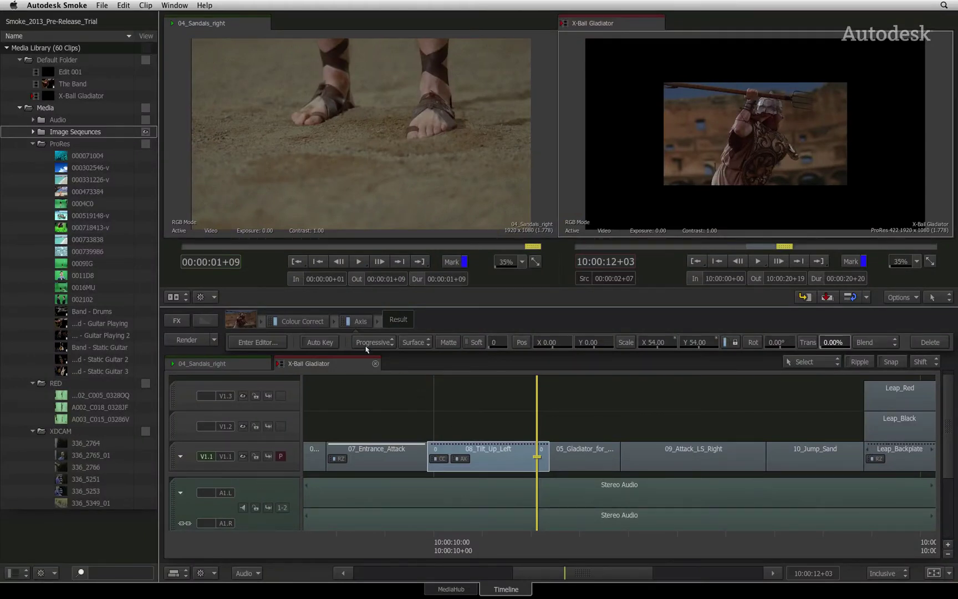
Delete the Colour Correct effect, keeping only the Axis effect scaled to 54
left_click(350, 325)
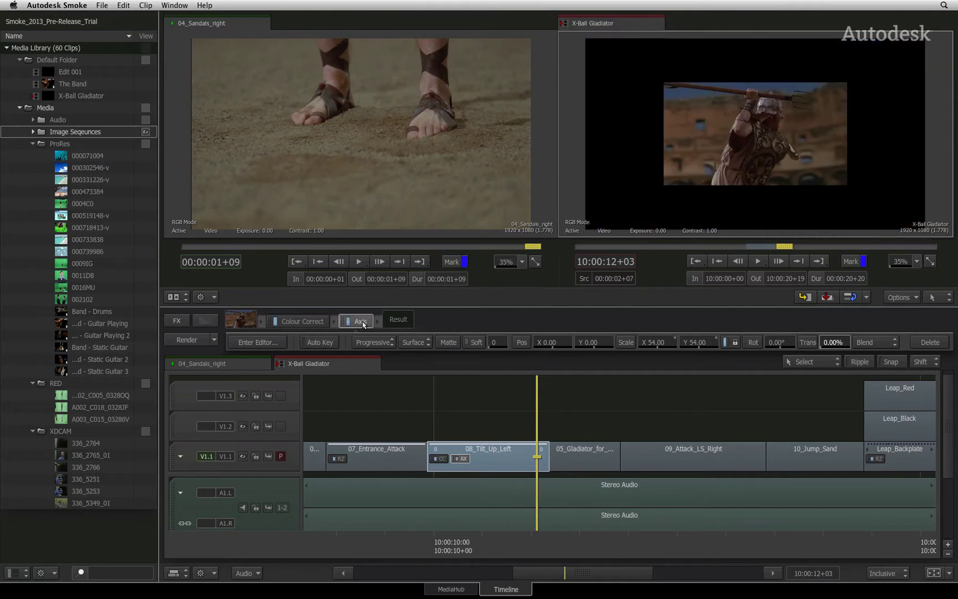
left_click(311, 325)
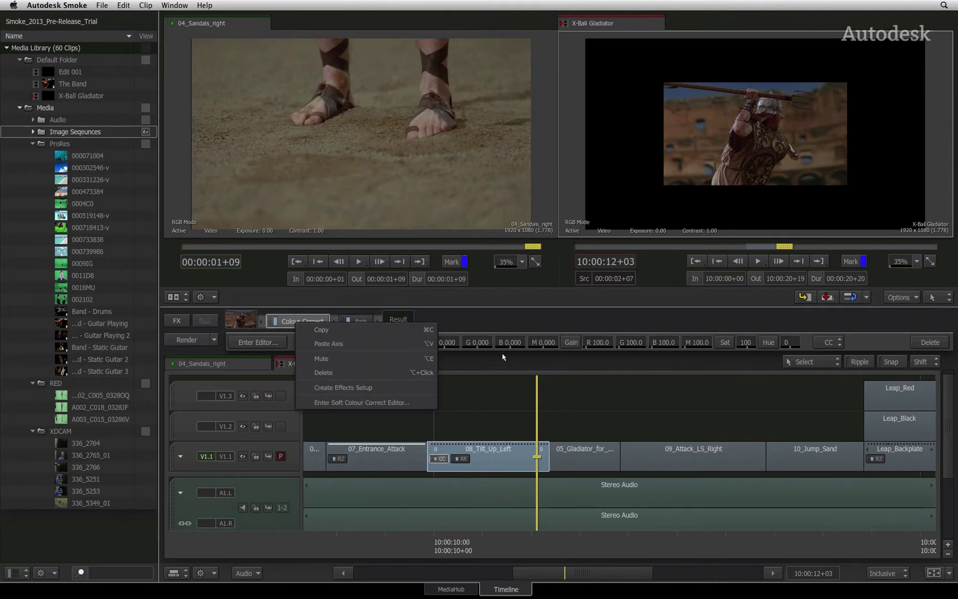
left_click(726, 330)
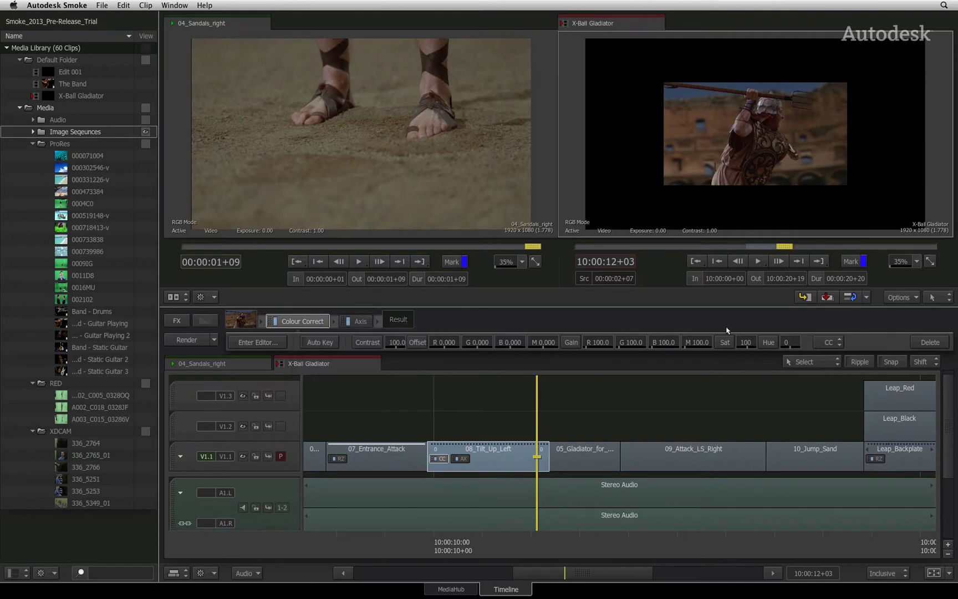
left_click(925, 342)
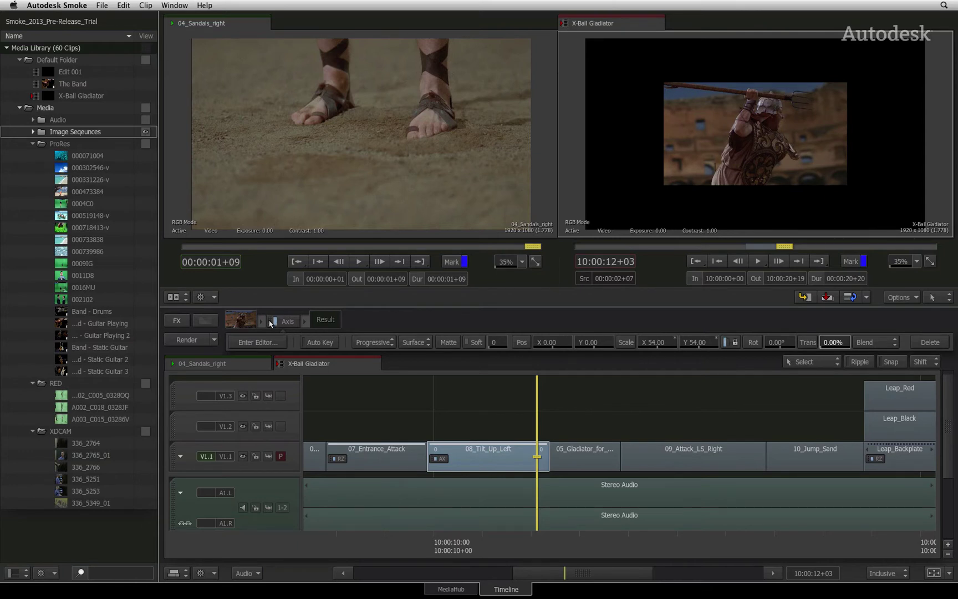
left_click_drag(273, 328, 374, 587)
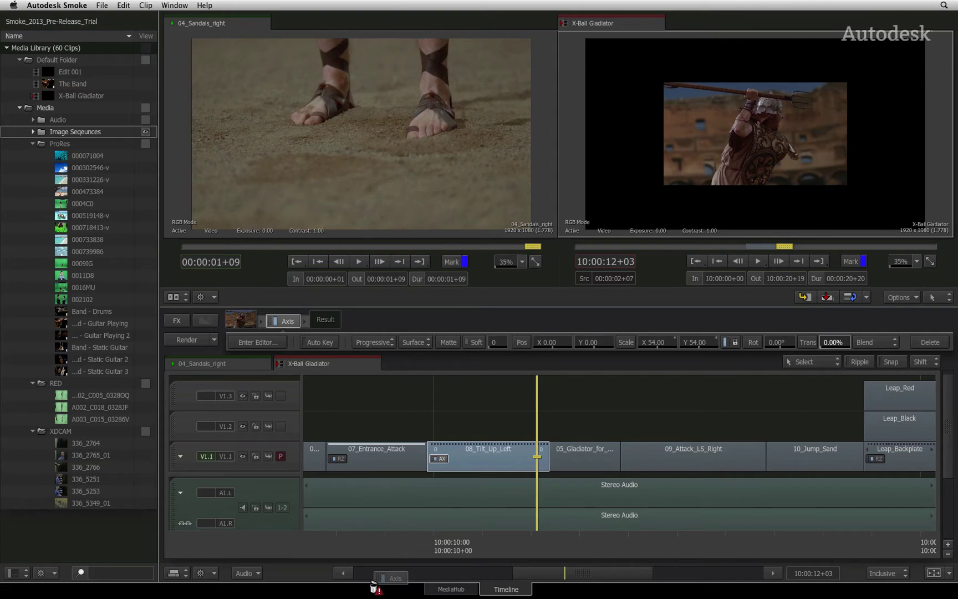
Step back frame by frame and scrub through the scaled-down 08_Tilt_Up_Left shot
left_click_drag(374, 586, 431, 306)
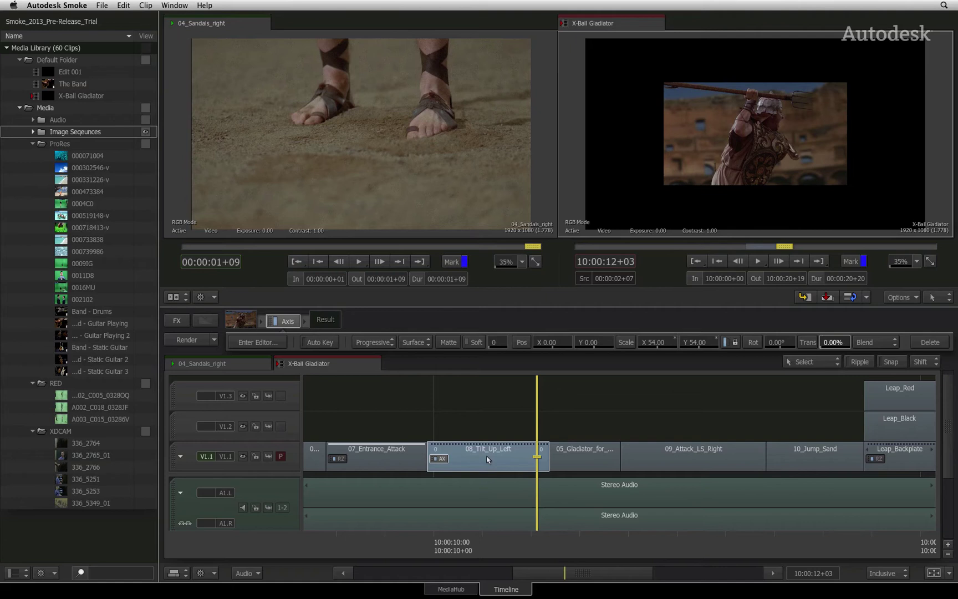
key("Left")
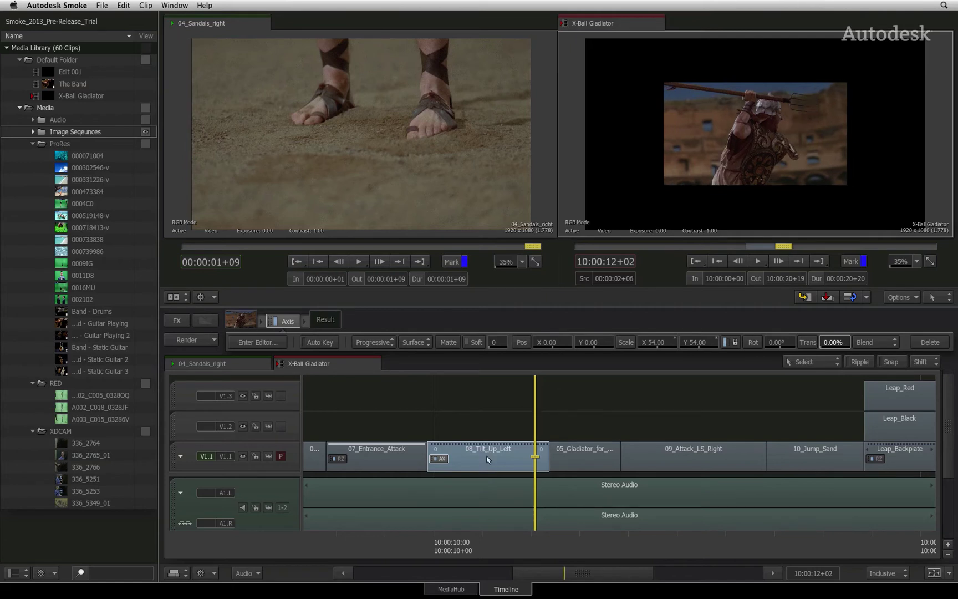
key("Left")
key("Left")
key("Left")
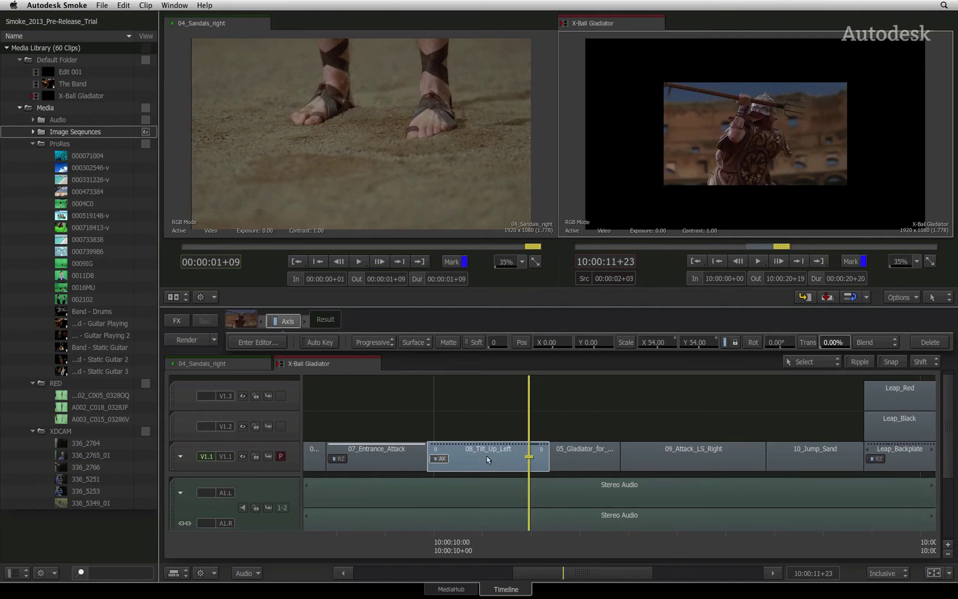
key("Left")
key("Left")
key("Left")
key("Left")
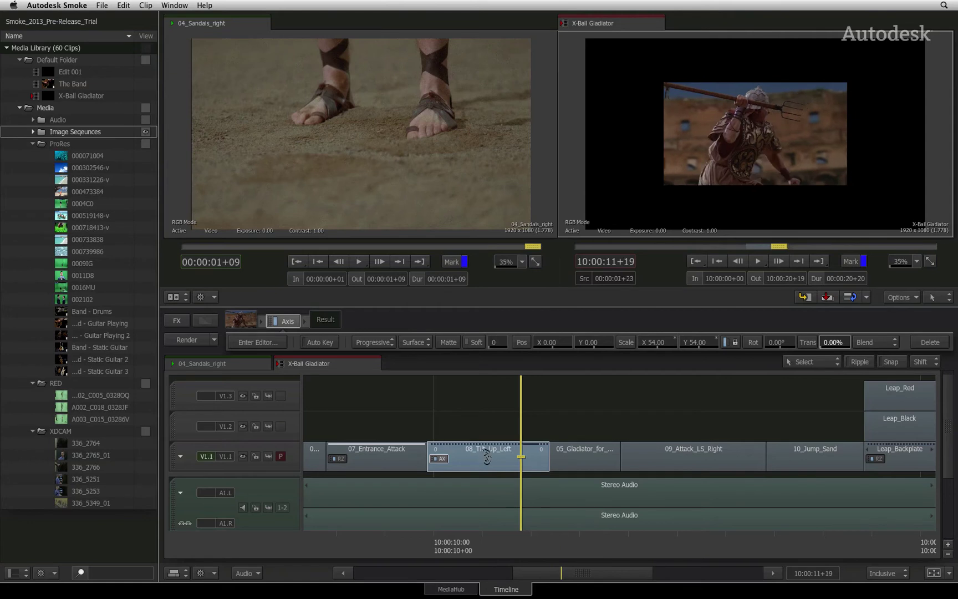
key("Left")
key("Left")
key("Left")
key("Left")
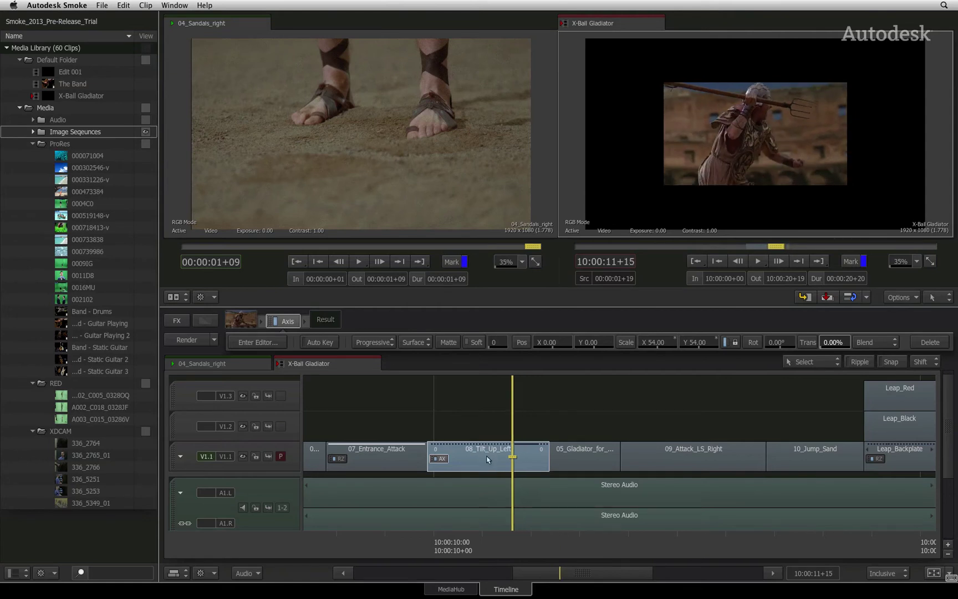
key("Left")
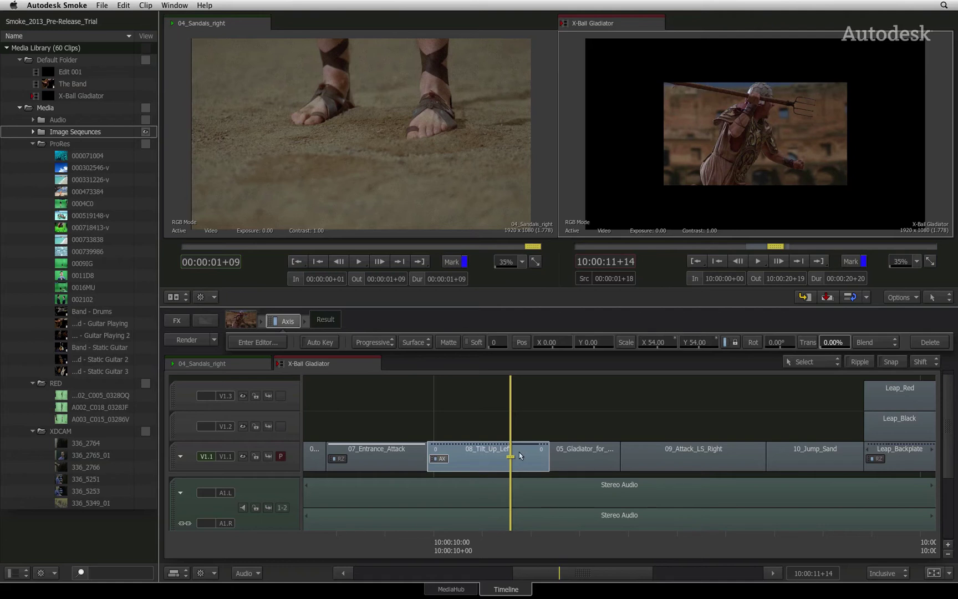
key("Left")
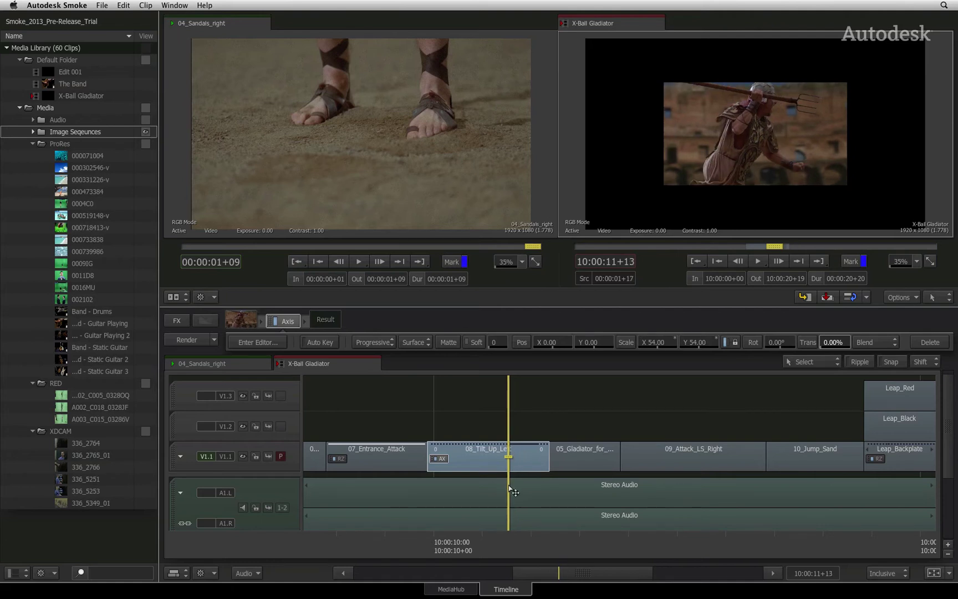
left_click_drag(520, 488, 516, 489)
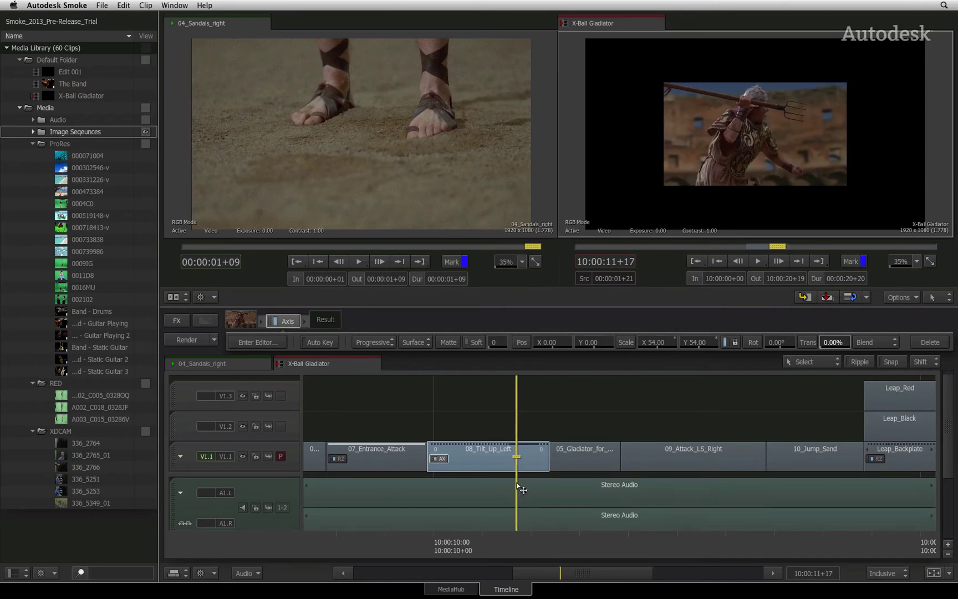
Render the Axis effect on the 08_Tilt_Up_Left segment
left_click(196, 340)
left_click(215, 341)
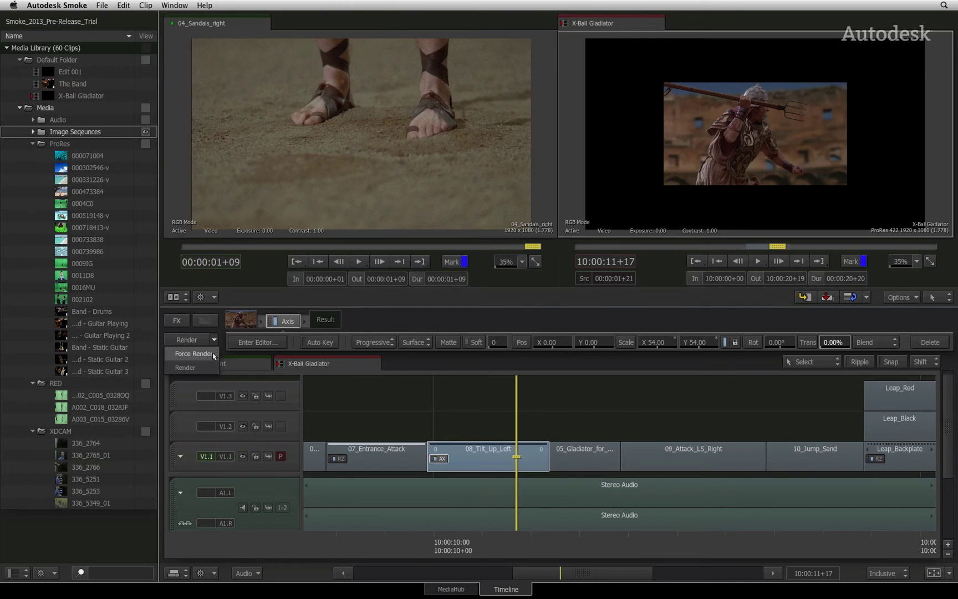
left_click(416, 366)
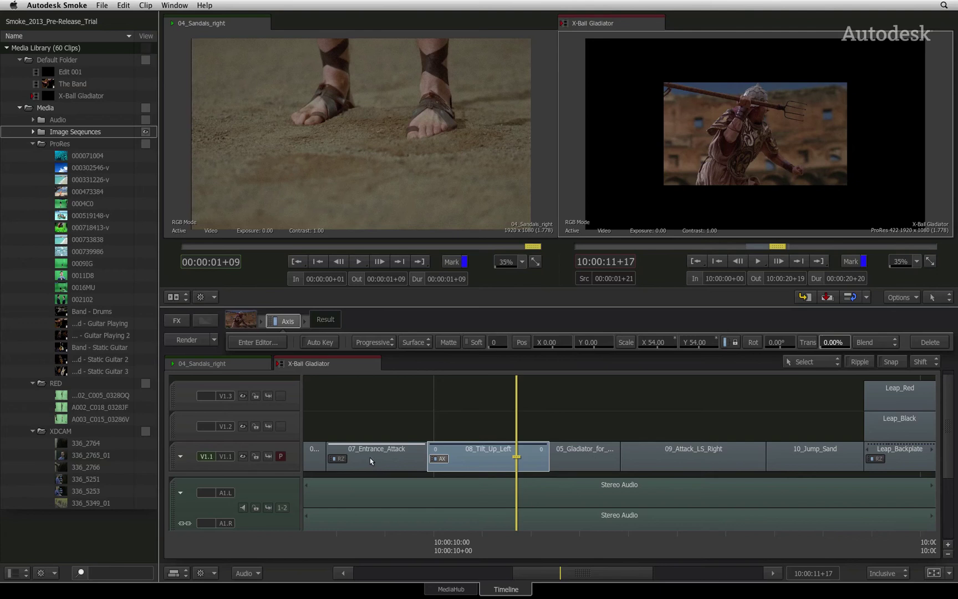
Patch the V1.1 source to the empty V1.2 track and select its gap above 08_Tilt_Up_Left
left_click_drag(408, 534, 484, 538)
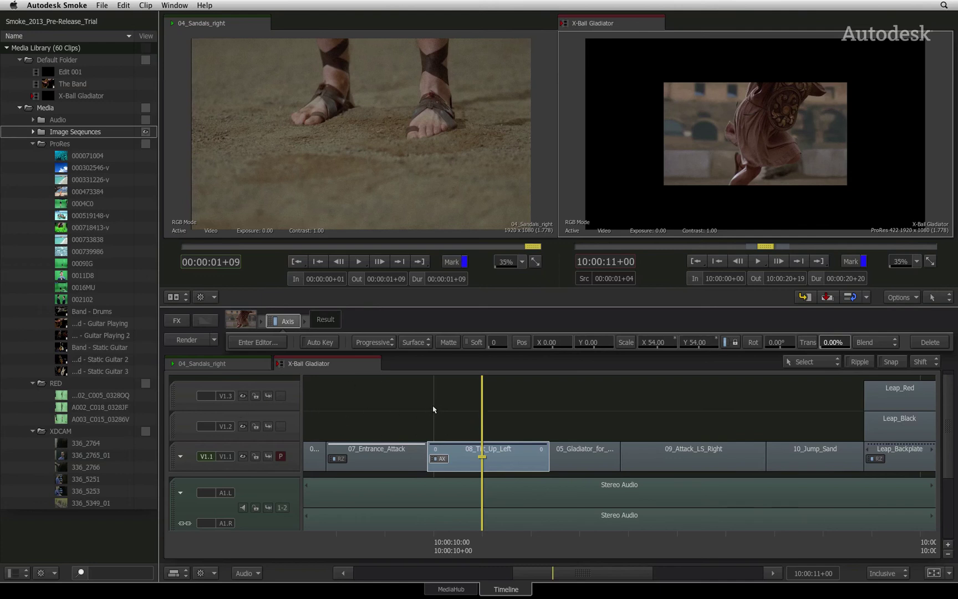
left_click(482, 425)
mouse_move(481, 540)
left_mouse_down()
mouse_move(559, 533)
mouse_move(493, 533)
left_mouse_up()
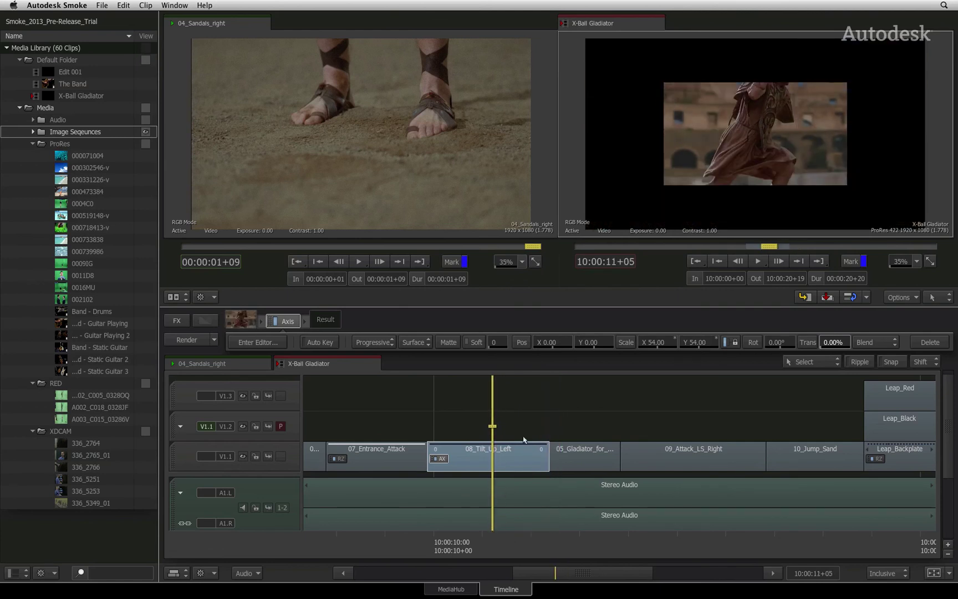
left_click(540, 435)
left_click_drag(498, 543, 510, 543)
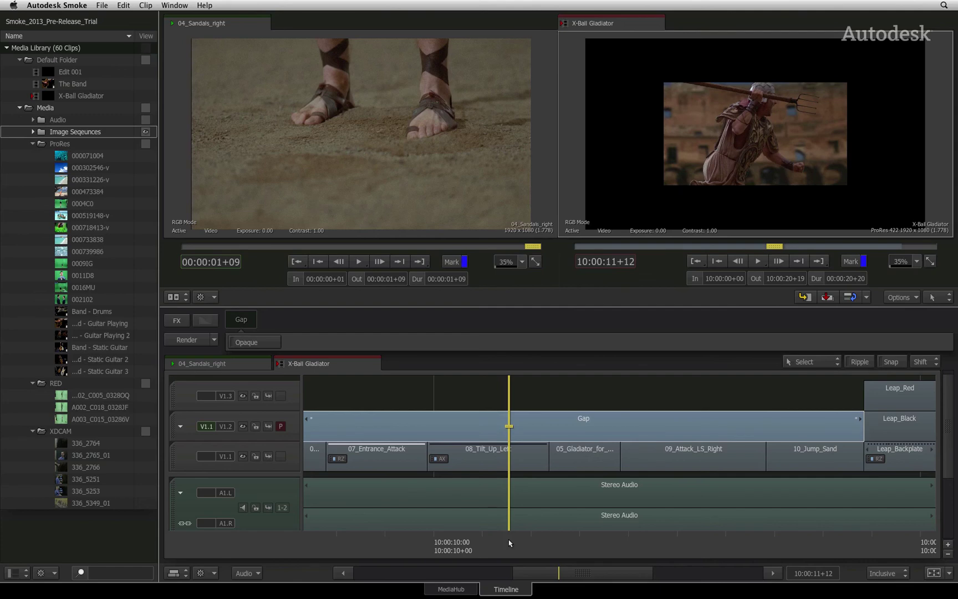
Add a Colour Correct effect to the gap on track V1.2
key("Left")
key("Left")
key("Left")
key("Left")
left_click_drag(511, 549, 571, 548)
left_click(547, 433)
right_click(547, 433)
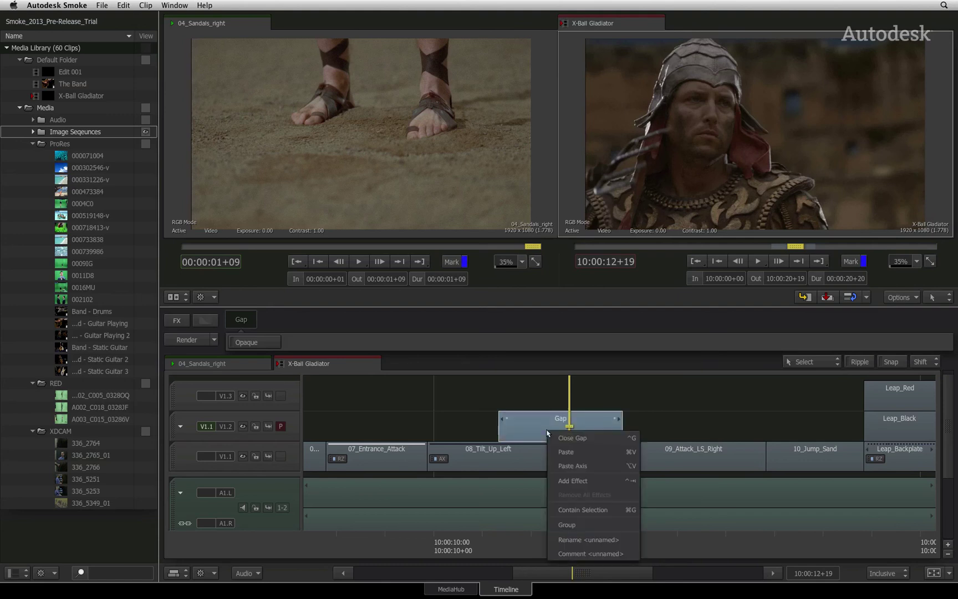
left_click(576, 479)
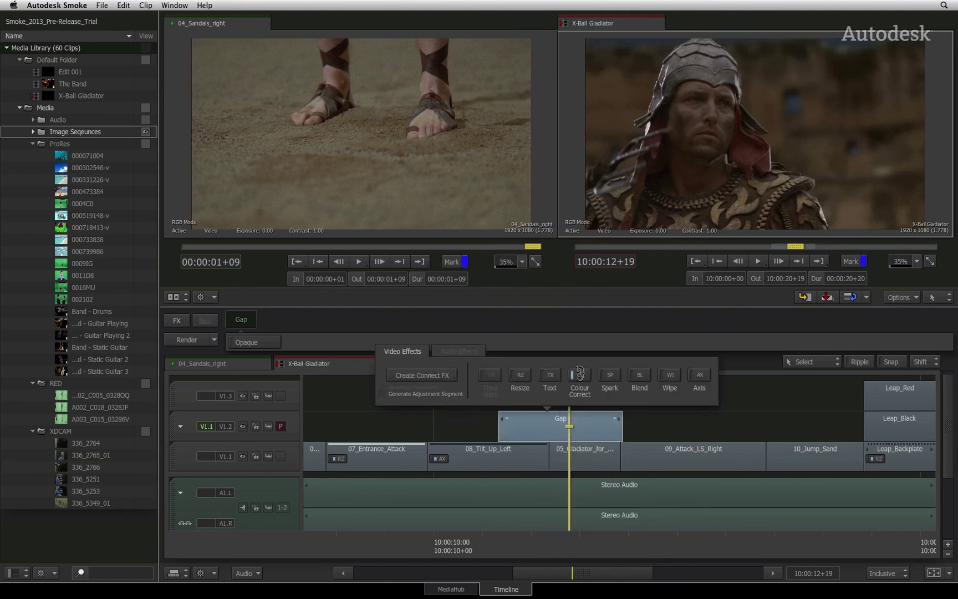
left_click(581, 375)
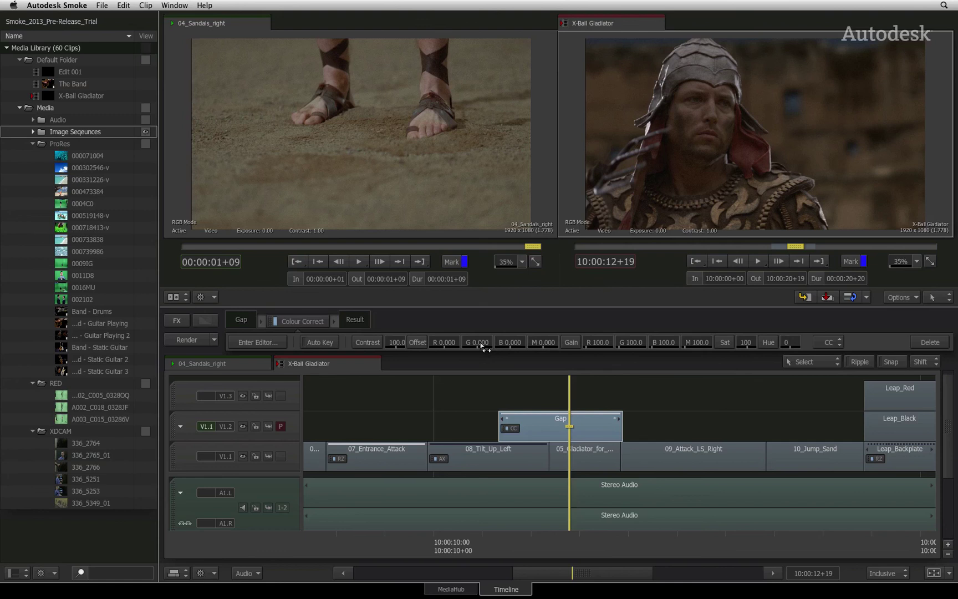
Set green offset 9.000 and master gain 113.0, then extend the gap's end later
left_click_drag(480, 344, 499, 347)
left_click_drag(695, 347, 707, 342)
left_click_drag(569, 541, 601, 536)
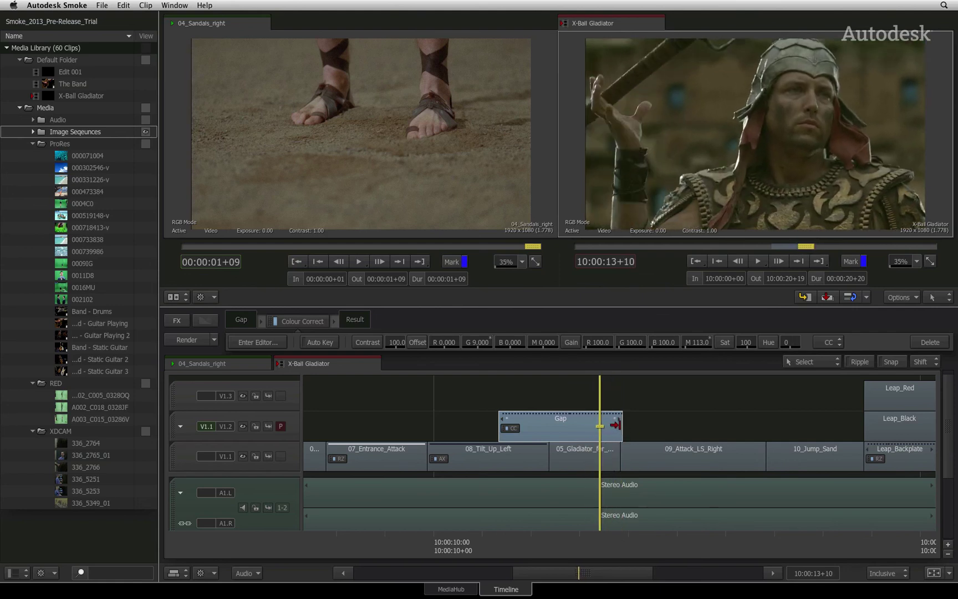
left_click_drag(620, 427, 667, 427)
left_click_drag(600, 555, 573, 538)
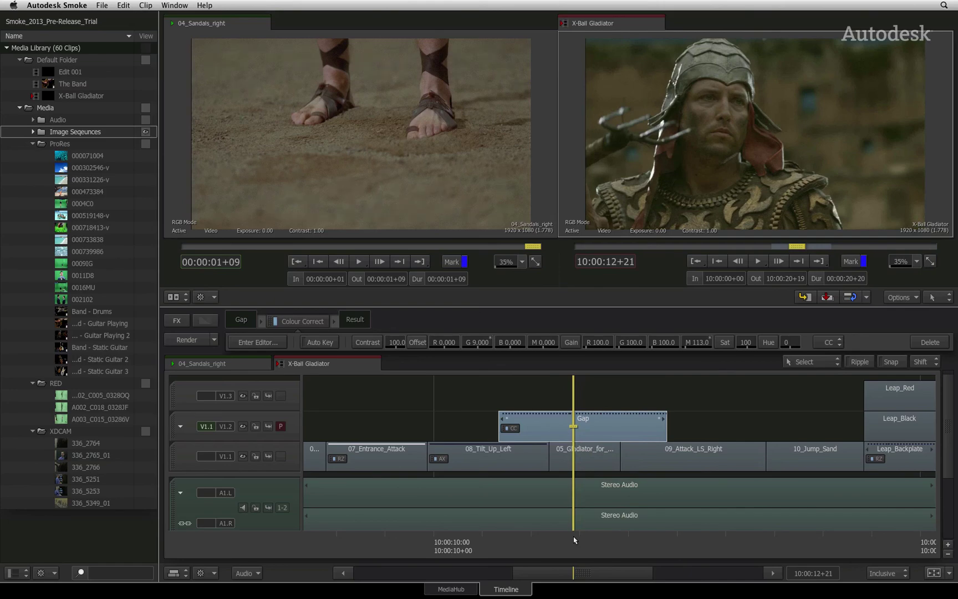